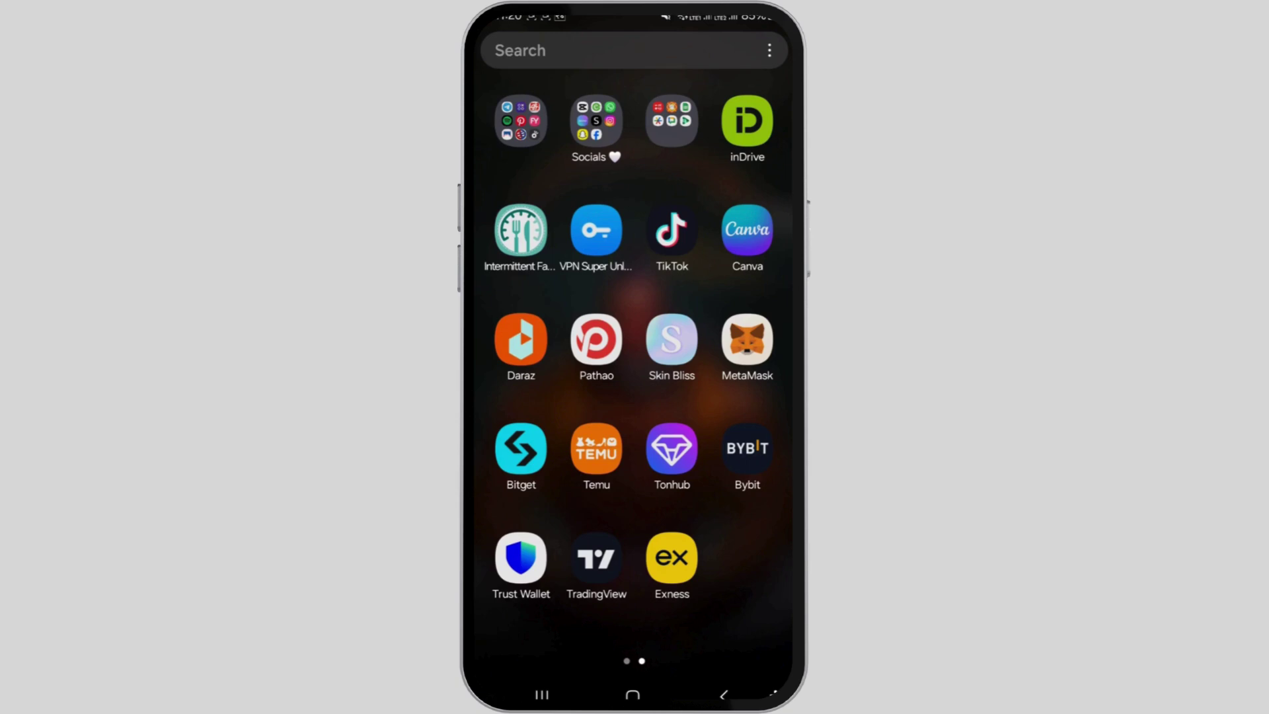
- Launch the Bybit app from the Android app drawer
{"action": "left_click", "coordinate": [747, 448]}
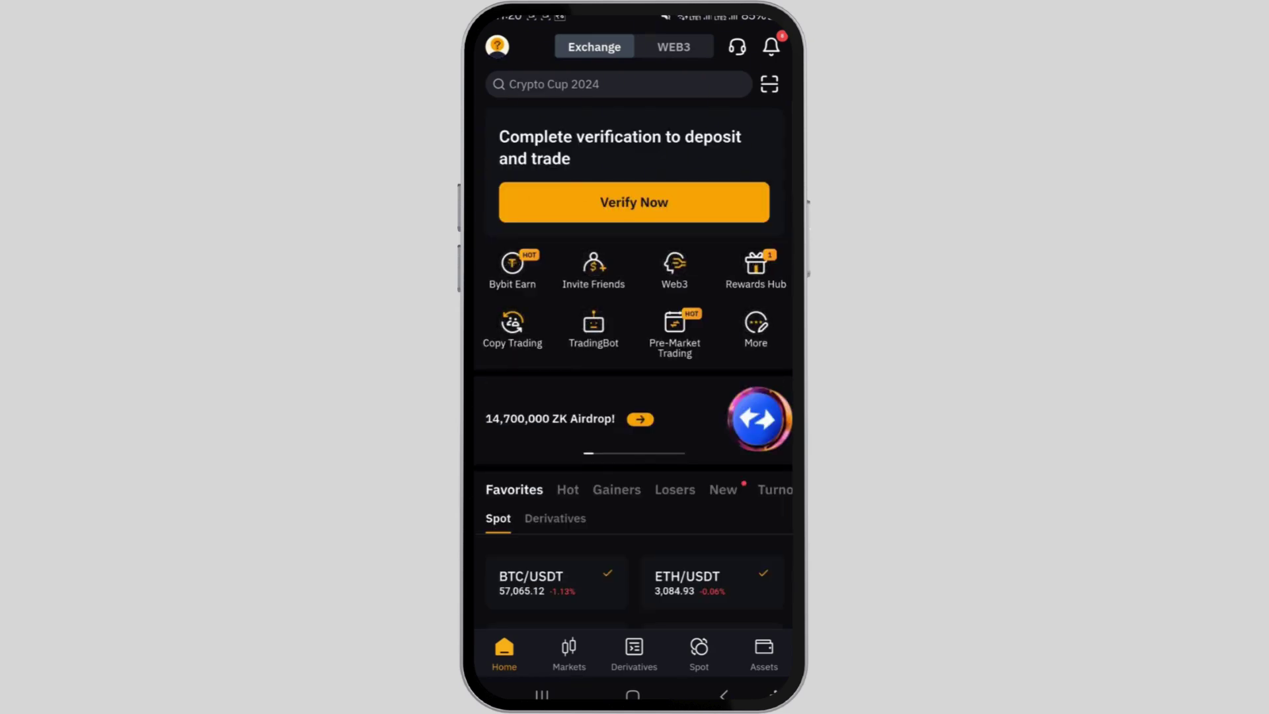
- Start a USDT on-chain withdrawal from Assets, skipping the 2FA security prompt
{"action": "left_click", "coordinate": [764, 654]}
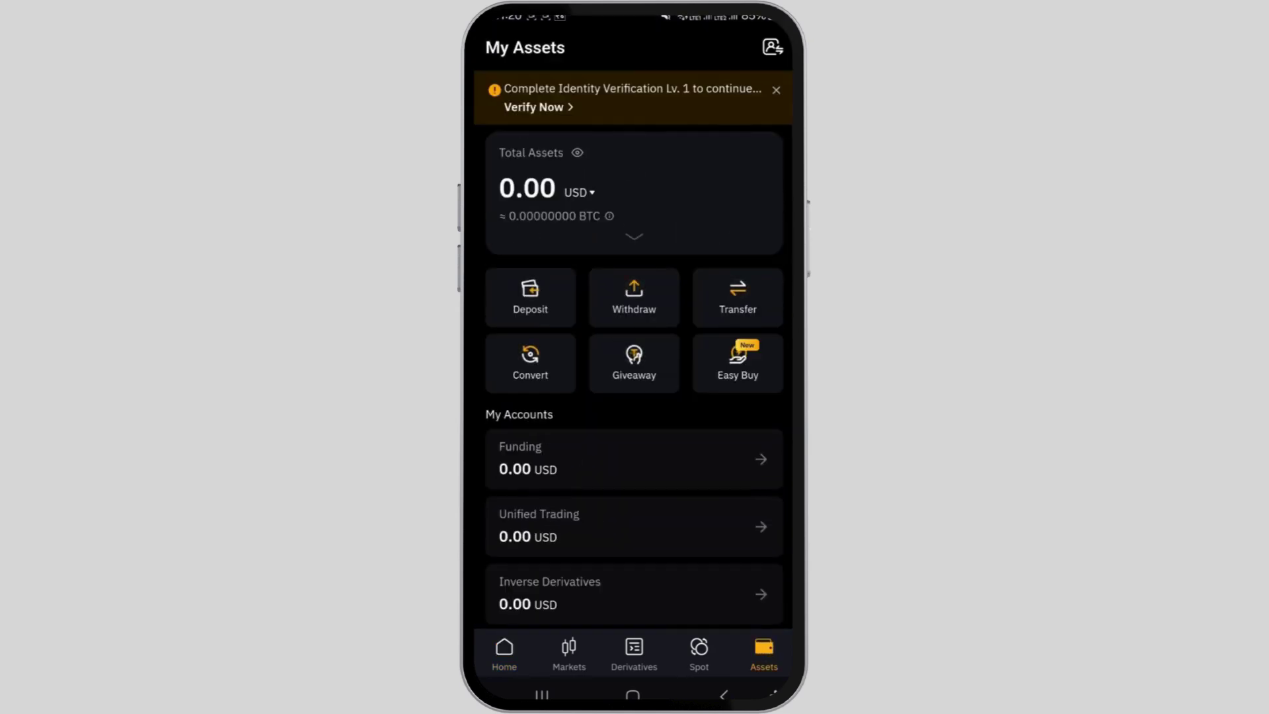
{"action": "left_click", "coordinate": [652, 287]}
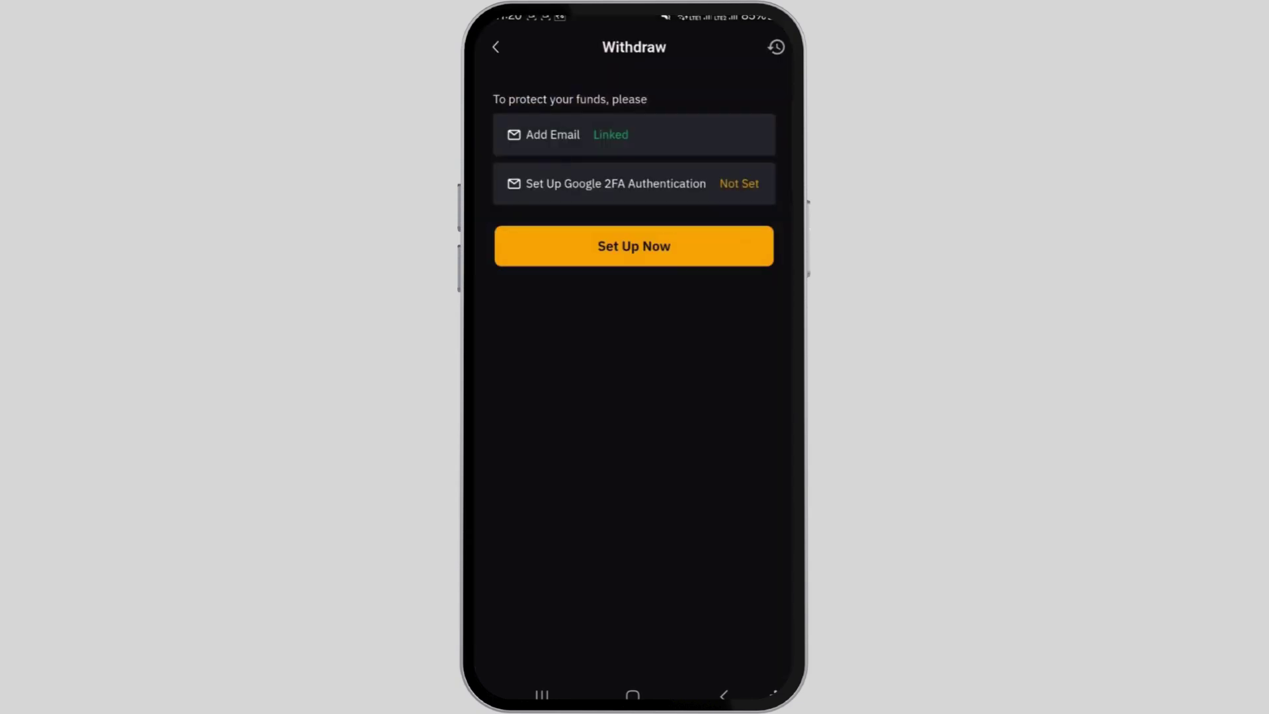
{"action": "key", "text": "Escape"}
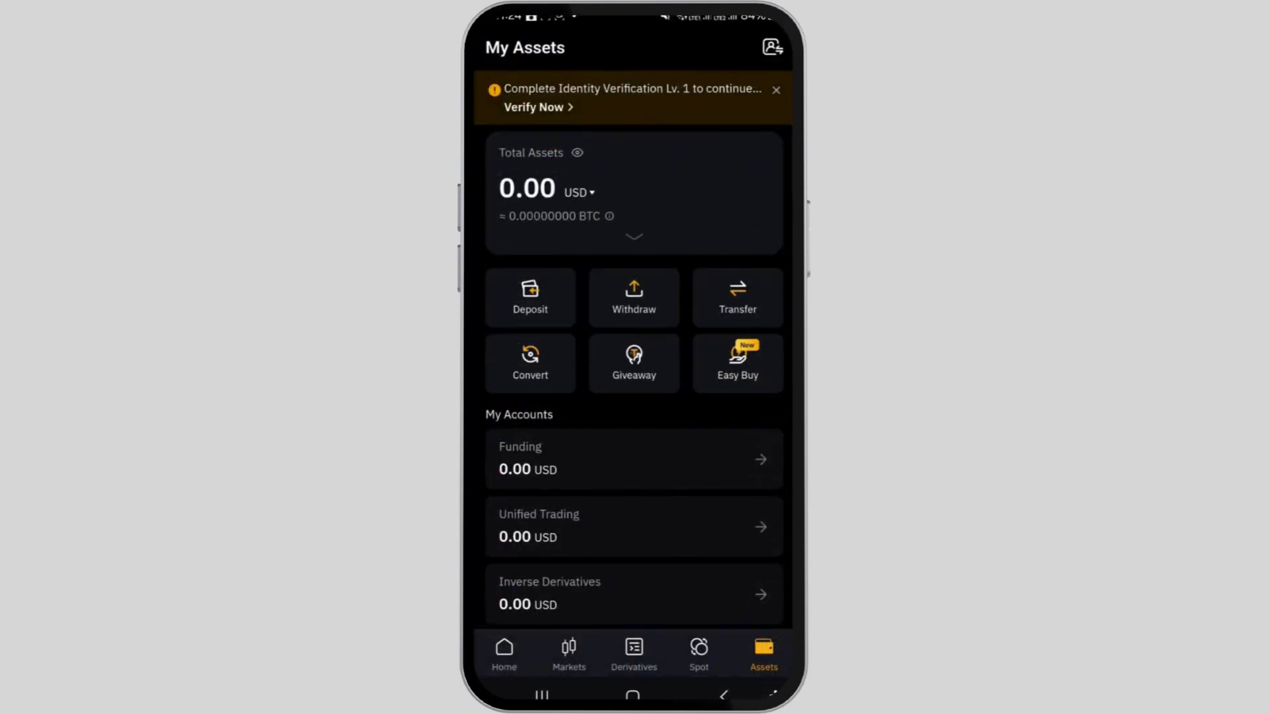
{"action": "left_click", "coordinate": [646, 294]}
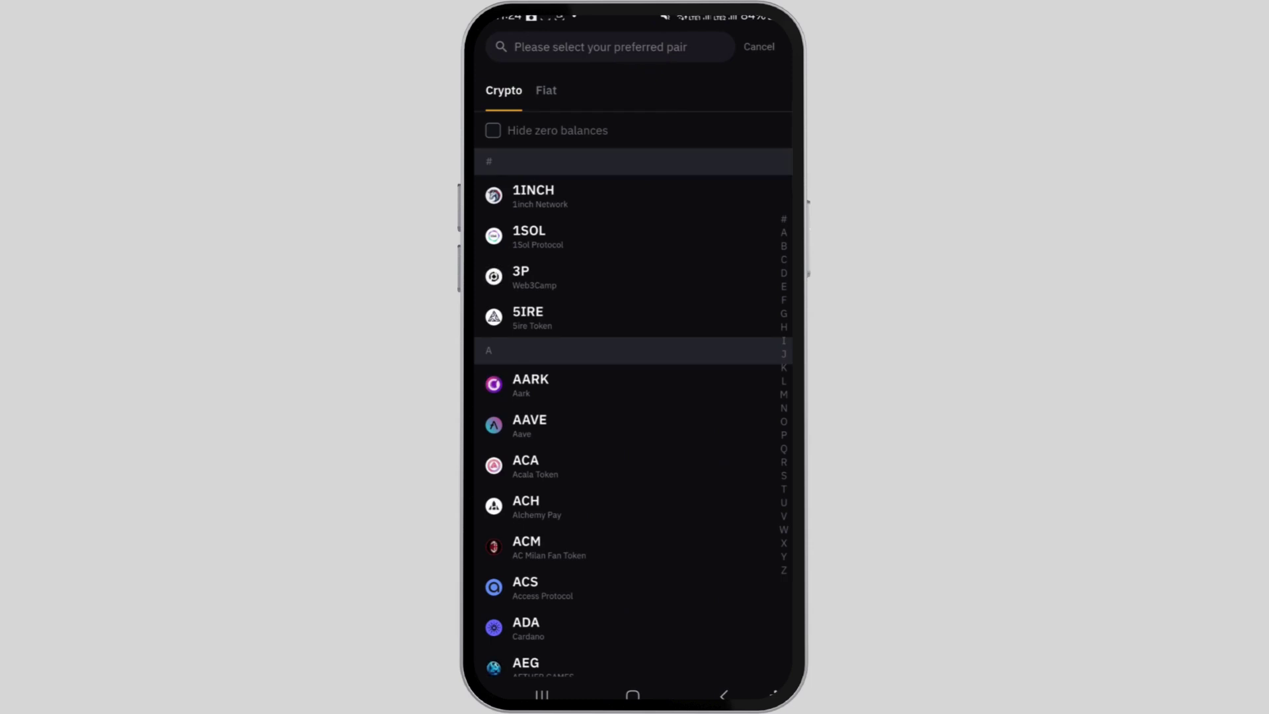
{"action": "type", "text": "usdt"}
{"action": "left_click", "coordinate": [527, 192]}
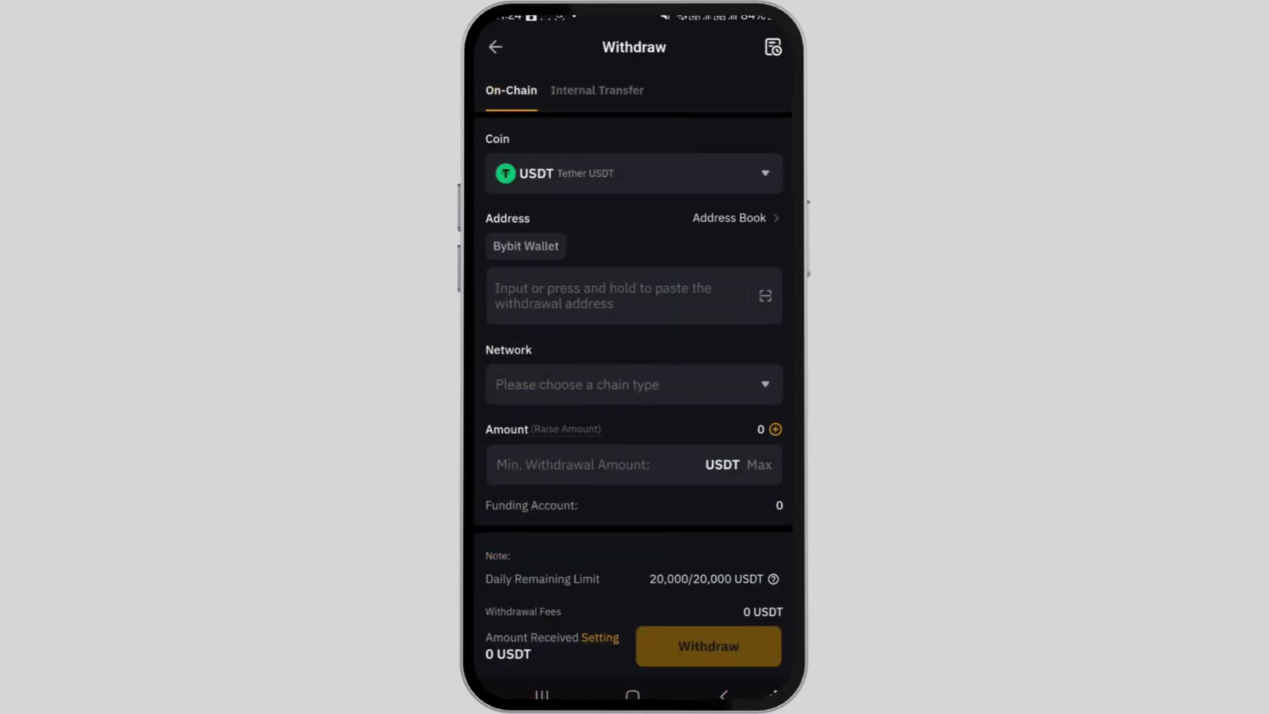
{"action": "scroll", "coordinate": [689, 322], "scroll_direction": "down", "scroll_amount": 3}
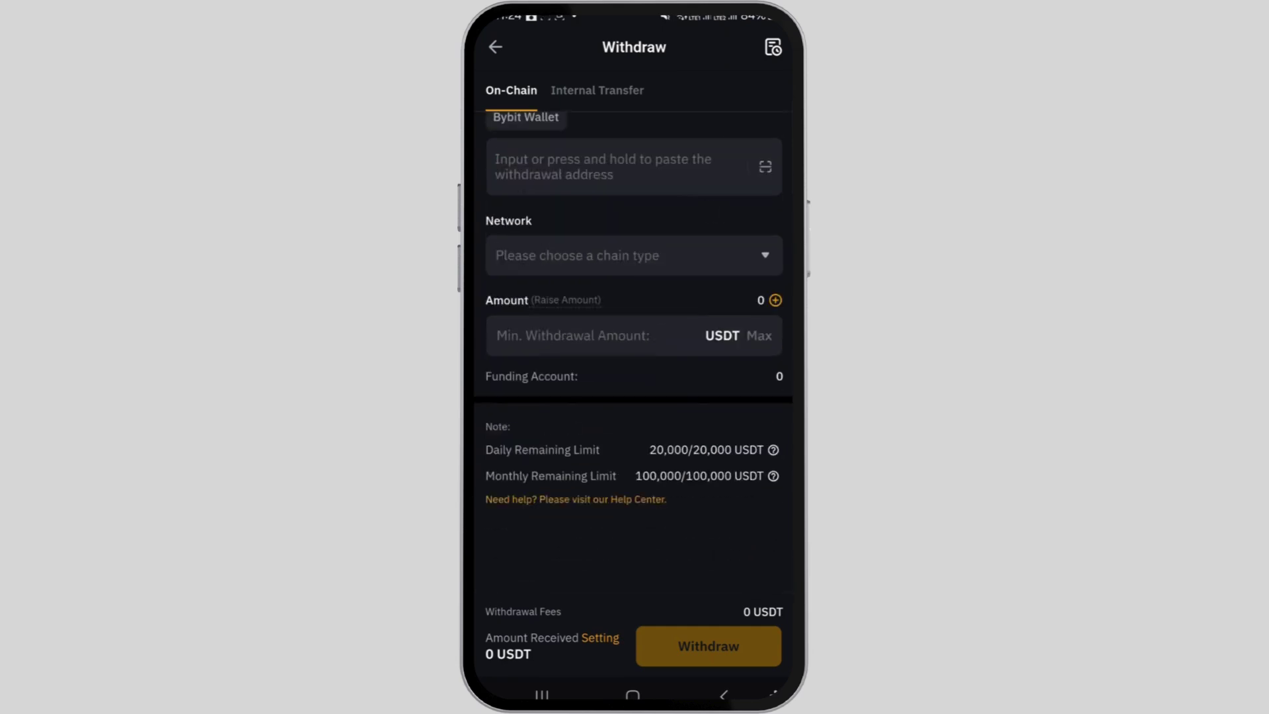
{"action": "scroll", "coordinate": [634, 347], "scroll_direction": "up", "scroll_amount": 3}
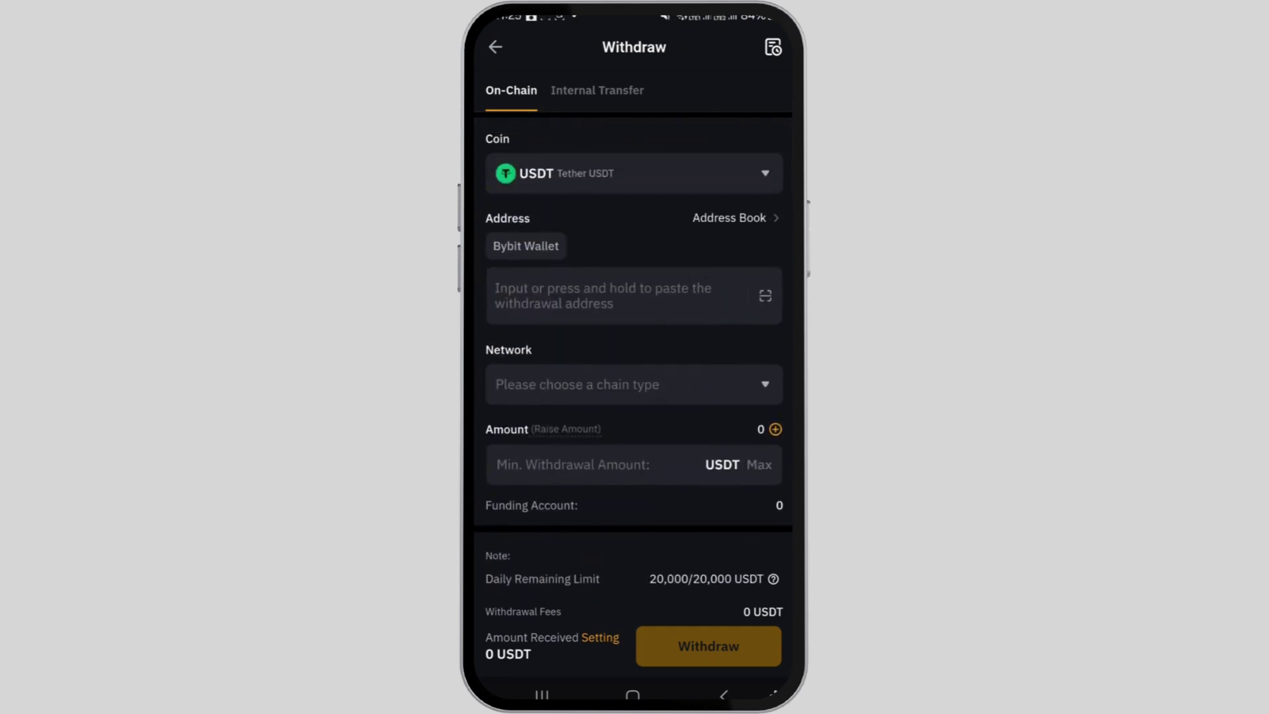
- Leave Bybit and open Trust Wallet from the app list
{"action": "left_click", "coordinate": [632, 693]}
{"action": "left_click_drag", "start_coordinate": [636, 556], "coordinate": [634, 248]}
{"action": "left_click", "coordinate": [749, 444]}
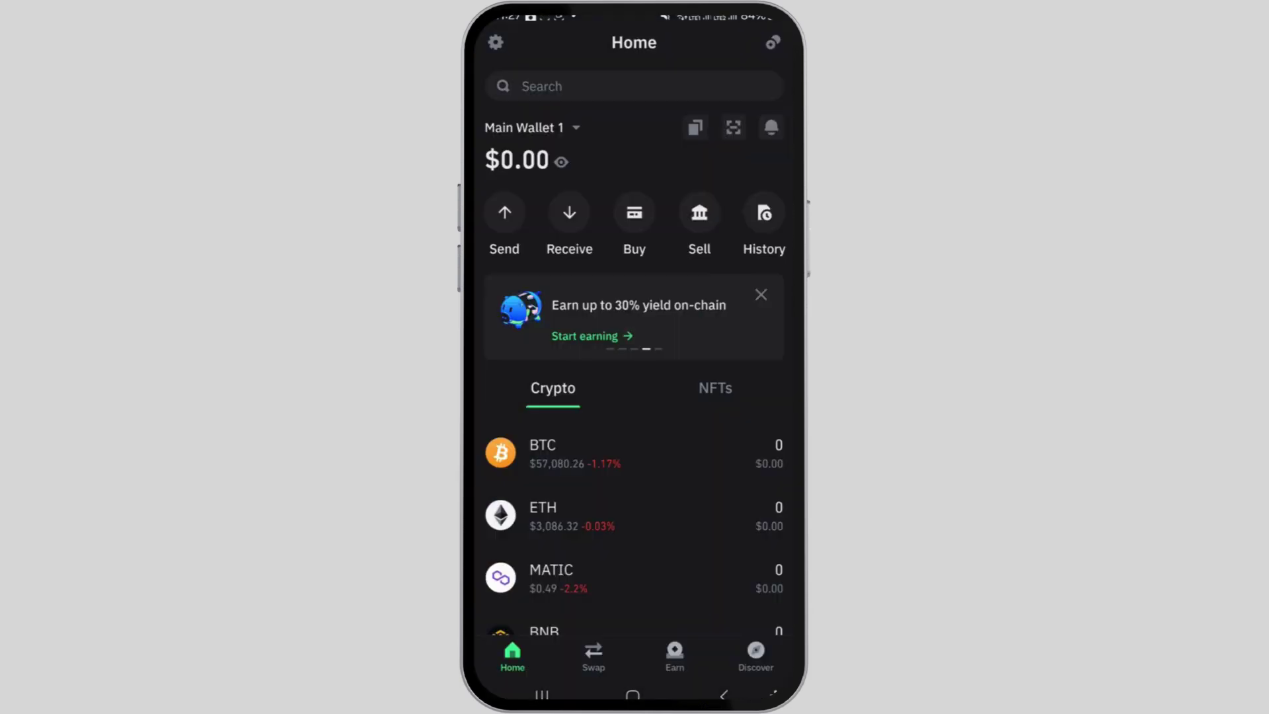
- Search Trust Wallet for USDT and open the Tron USDT token, not the Ethereum one
{"action": "left_click", "coordinate": [577, 99]}
{"action": "type", "text": "usdt"}
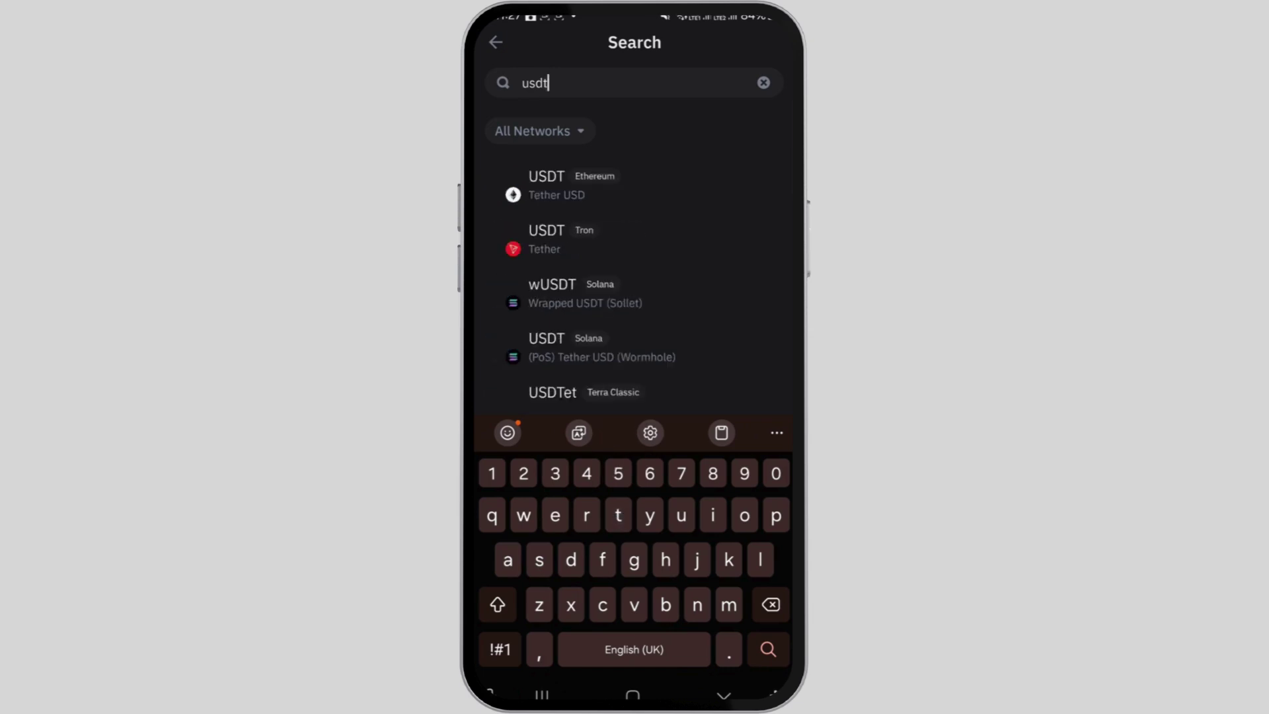
{"action": "left_click", "coordinate": [547, 185]}
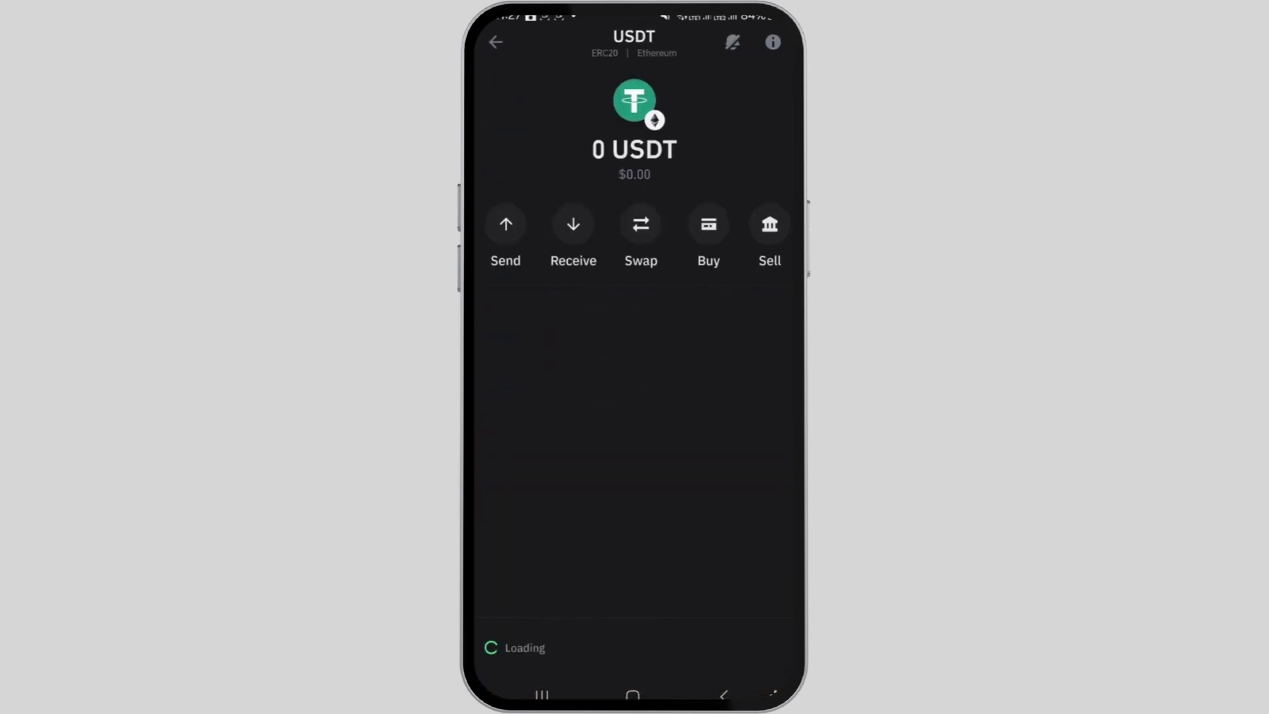
{"action": "left_click", "coordinate": [724, 695]}
{"action": "mouse_move", "coordinate": [667, 308]}
{"action": "left_mouse_down"}
{"action": "mouse_move", "coordinate": [728, 229]}
{"action": "mouse_move", "coordinate": [703, 405]}
{"action": "left_mouse_up"}
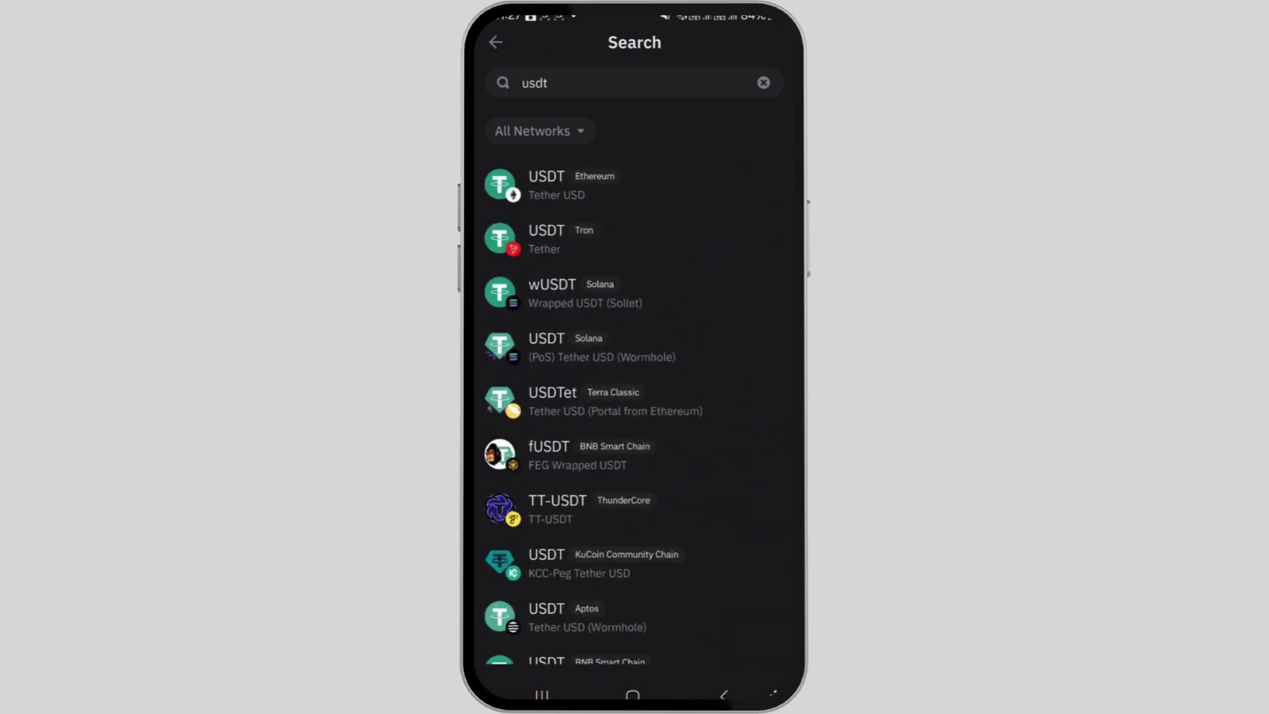
{"action": "left_click", "coordinate": [547, 184]}
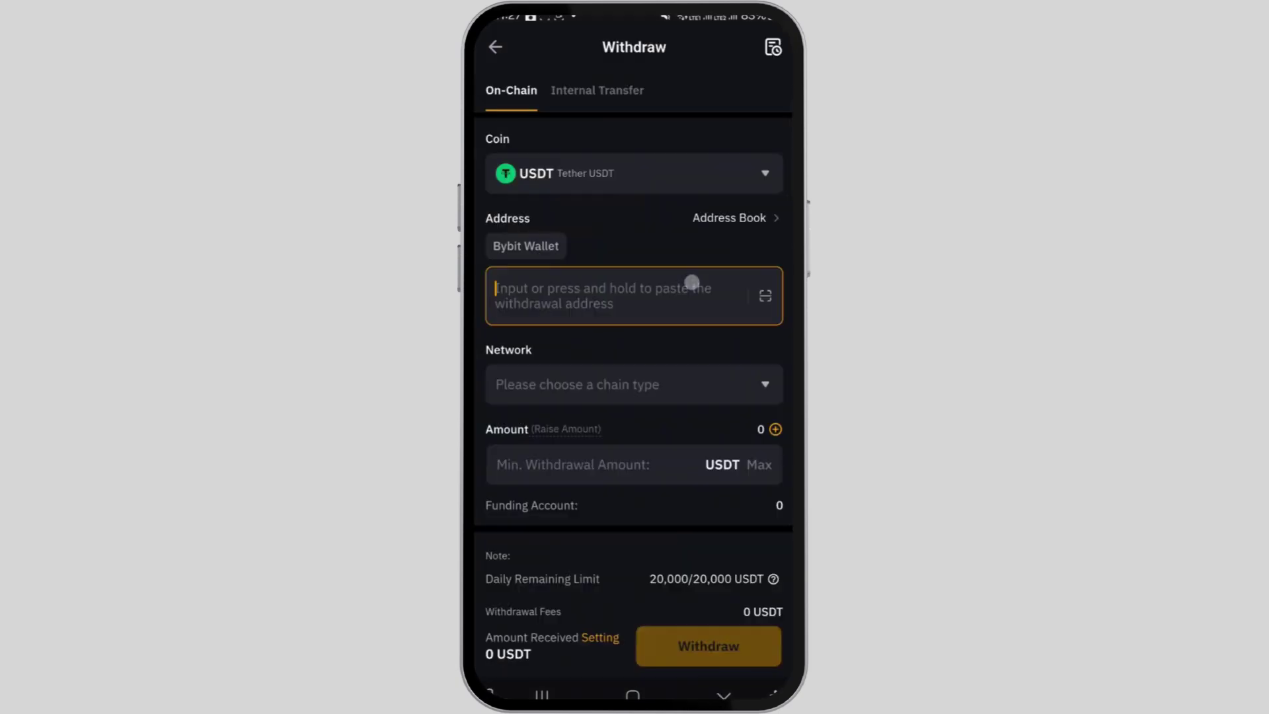
- Paste the Trust Wallet TRC20 address into Bybit's Address field and bring up the network list
{"action": "left_click", "coordinate": [693, 283]}
{"action": "left_click", "coordinate": [615, 435]}
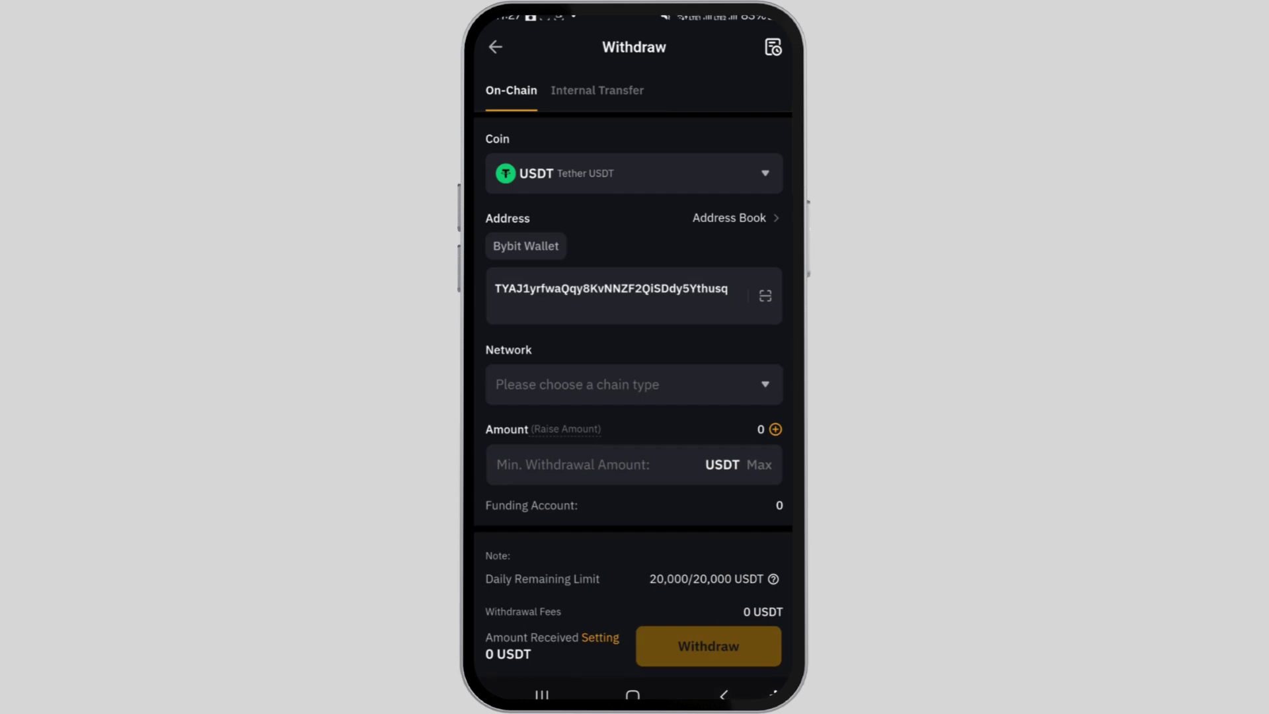
{"action": "left_click", "coordinate": [698, 384]}
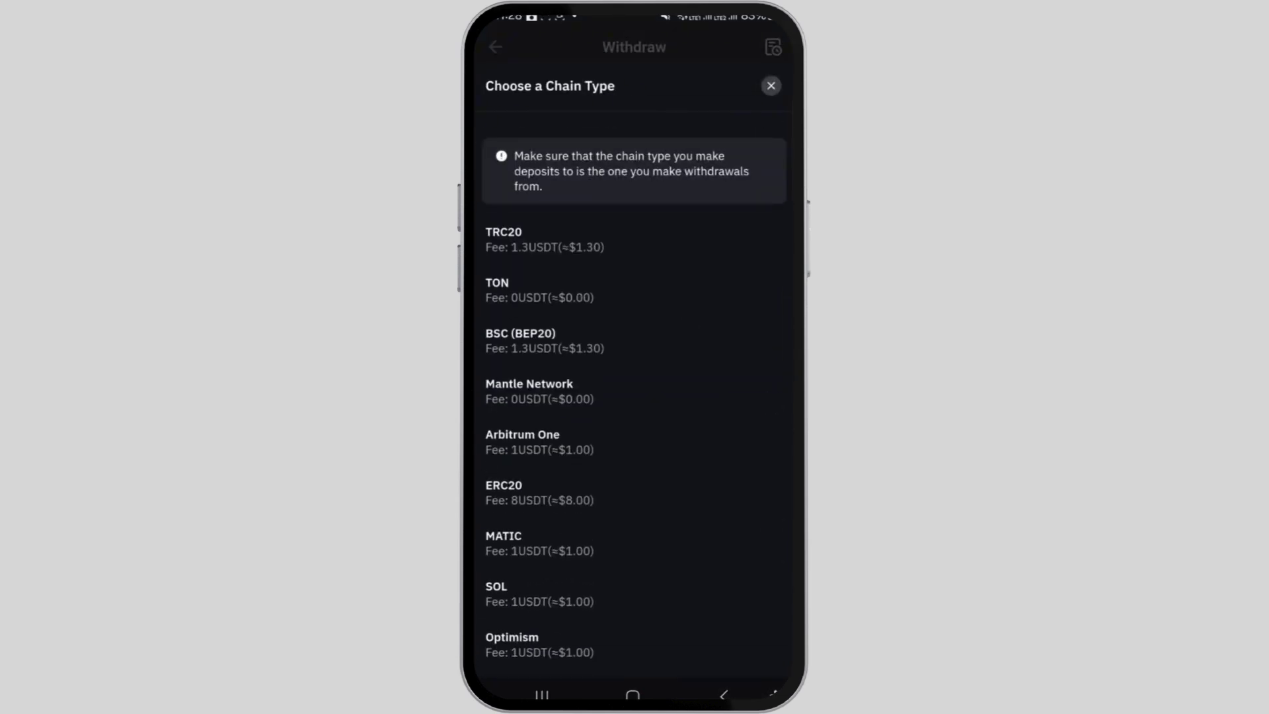
{"action": "left_click", "coordinate": [726, 221]}
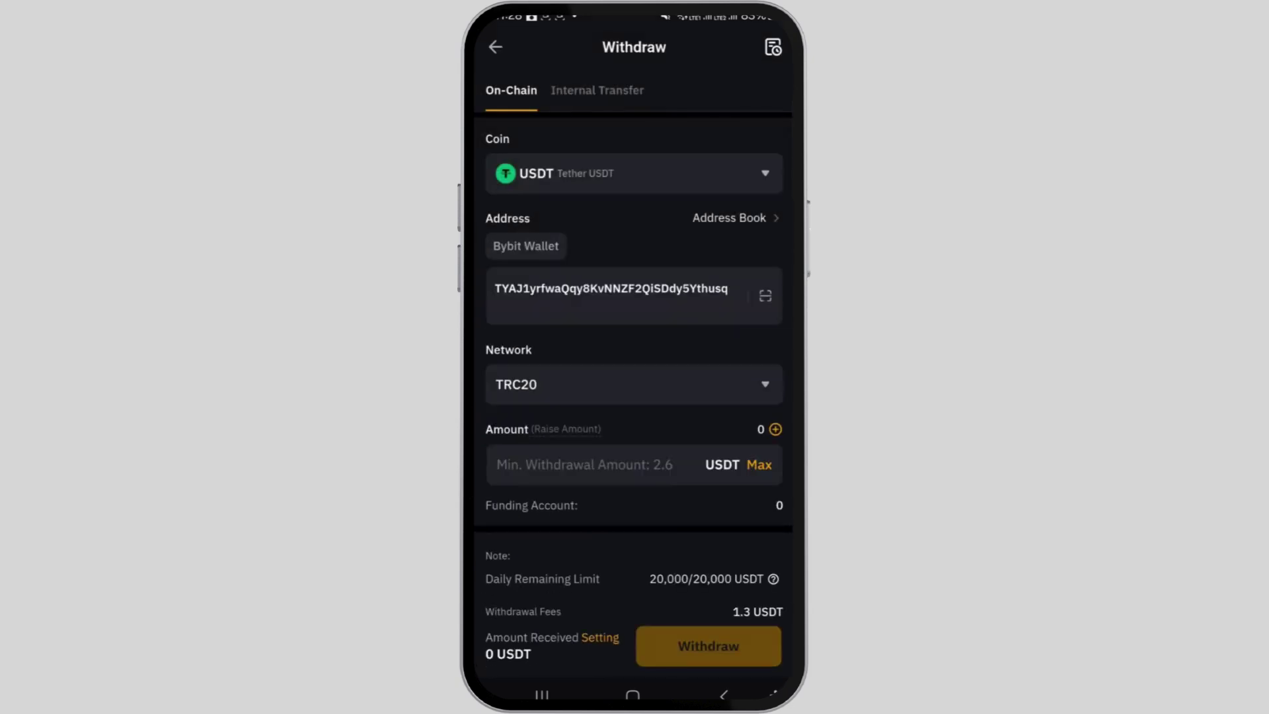
{"action": "scroll", "coordinate": [640, 426], "scroll_direction": "down", "scroll_amount": 3}
{"action": "left_click", "coordinate": [691, 322]}
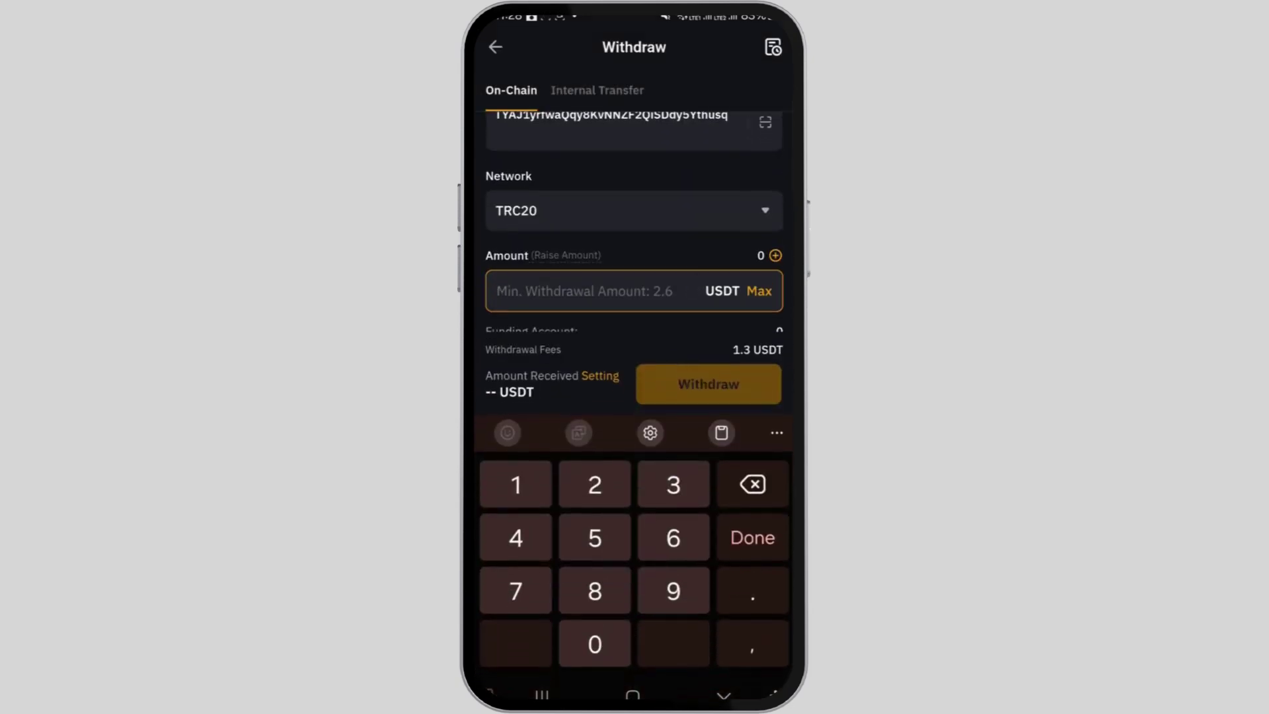
{"action": "left_click", "coordinate": [752, 538]}
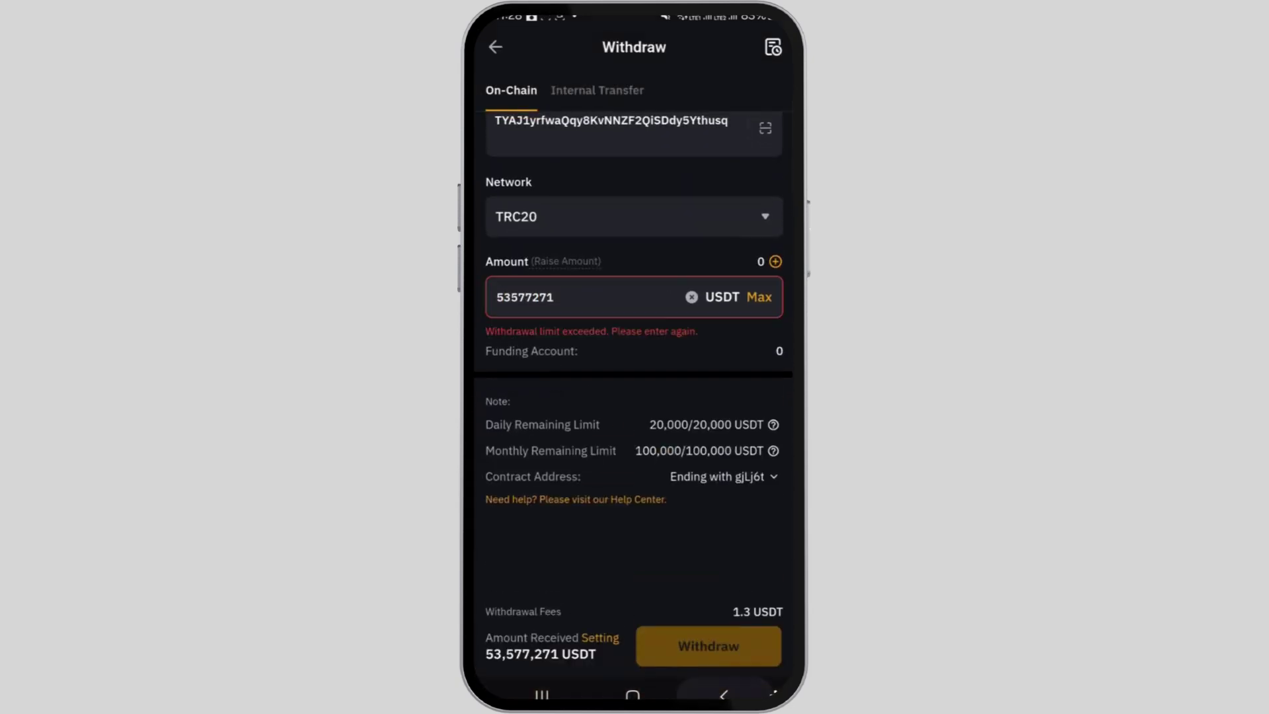
{"action": "left_click", "coordinate": [639, 295]}
{"action": "key", "text": "BackSpace"}
{"action": "key", "text": "BackSpace"}
{"action": "key", "text": "BackSpace"}
{"action": "key", "text": "BackSpace"}
{"action": "key", "text": "BackSpace"}
{"action": "left_click", "coordinate": [753, 537]}
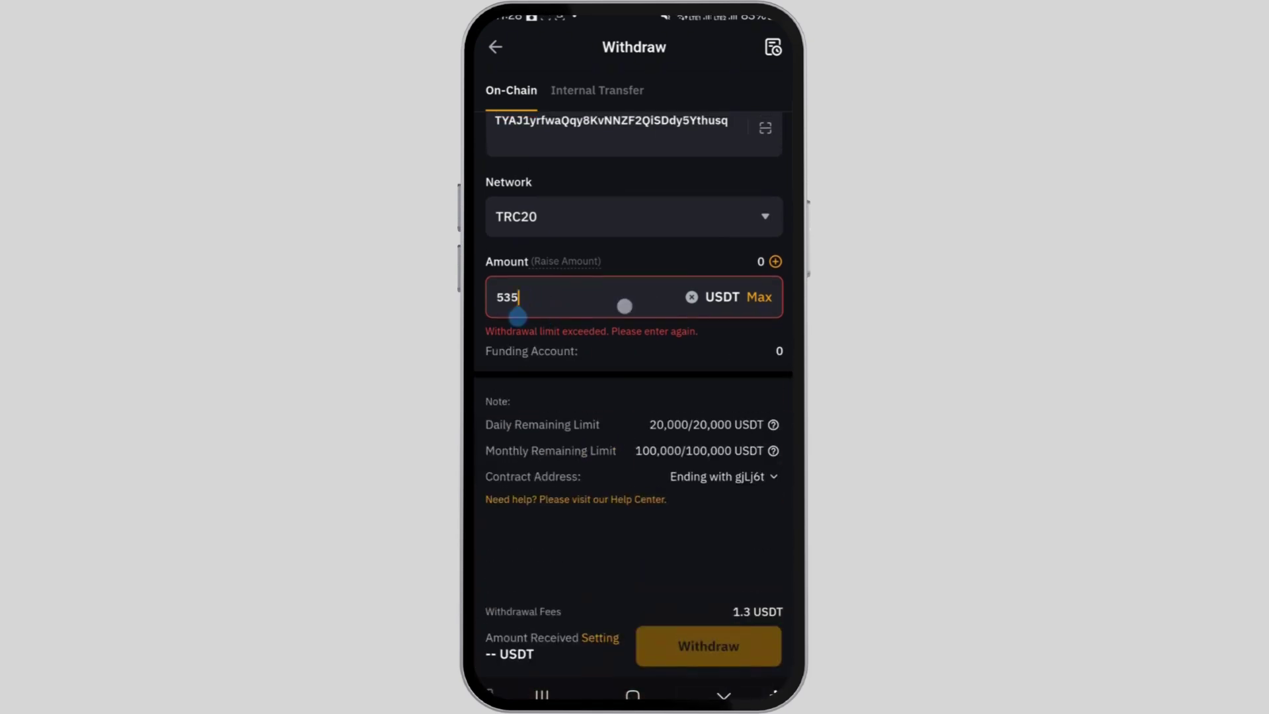
{"action": "left_click", "coordinate": [623, 306]}
{"action": "key", "text": "BackSpace"}
{"action": "key", "text": "BackSpace"}
{"action": "key", "text": "BackSpace"}
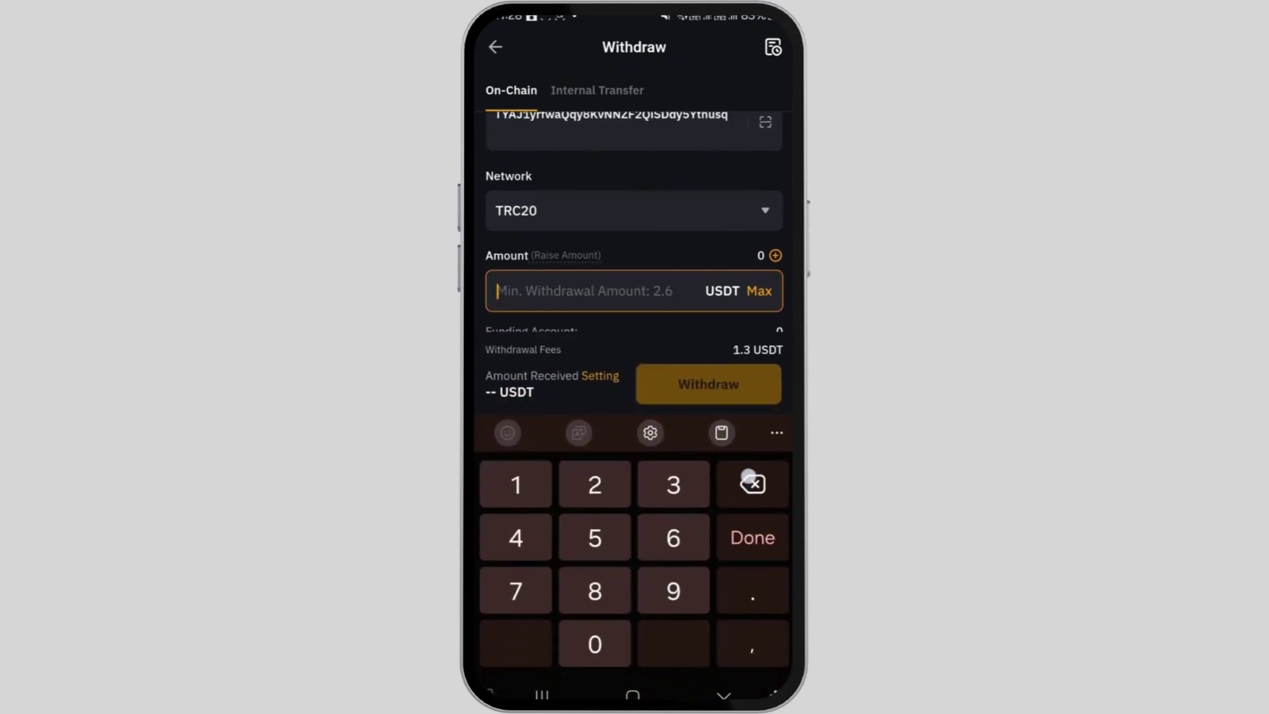
{"action": "left_click", "coordinate": [724, 694]}
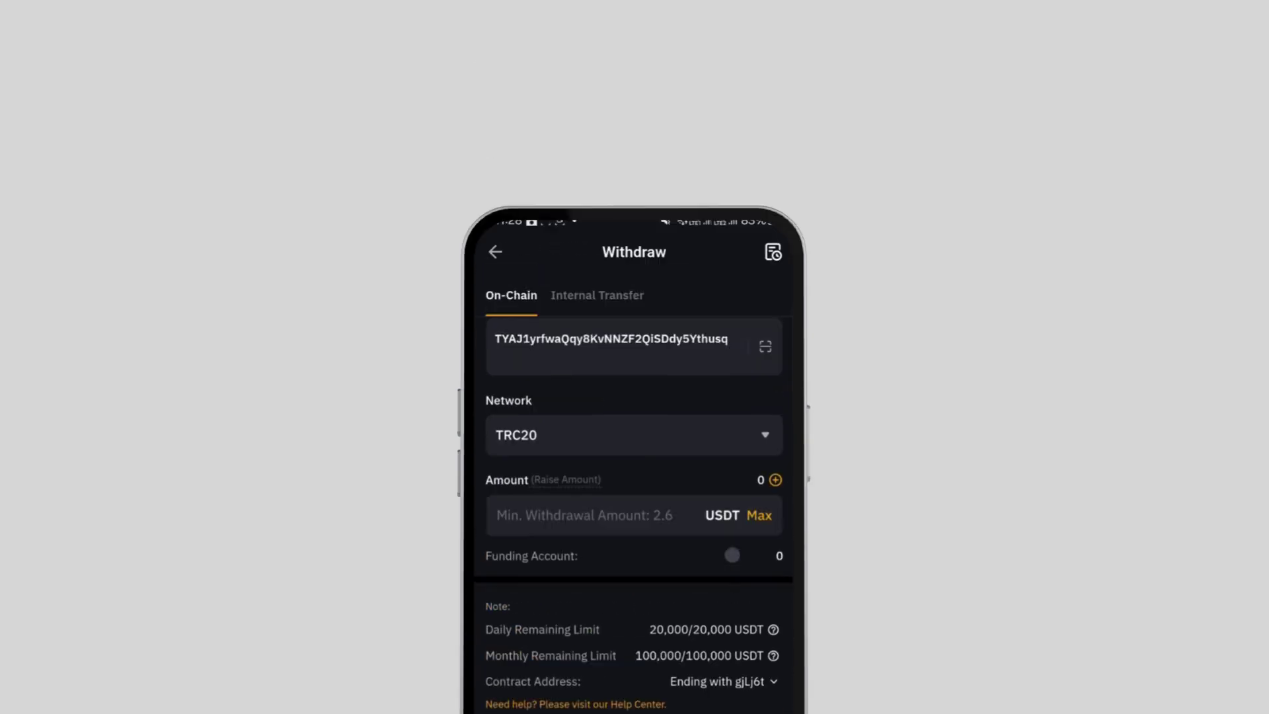